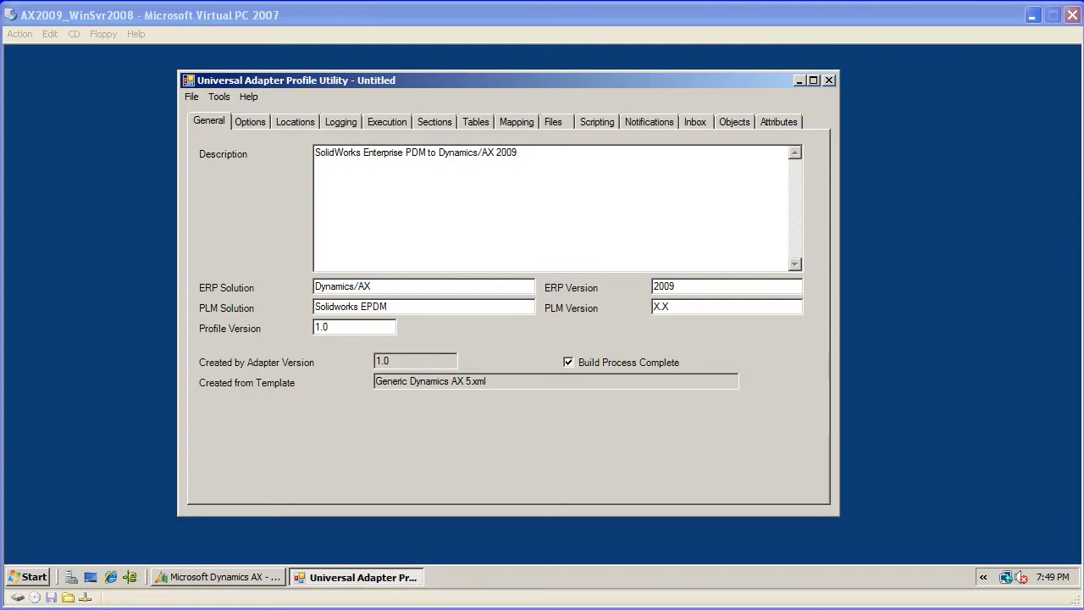
# - Choose File > New to bring up the New Profile template list
pyautogui.click(183, 94)
pyautogui.click(200, 116)
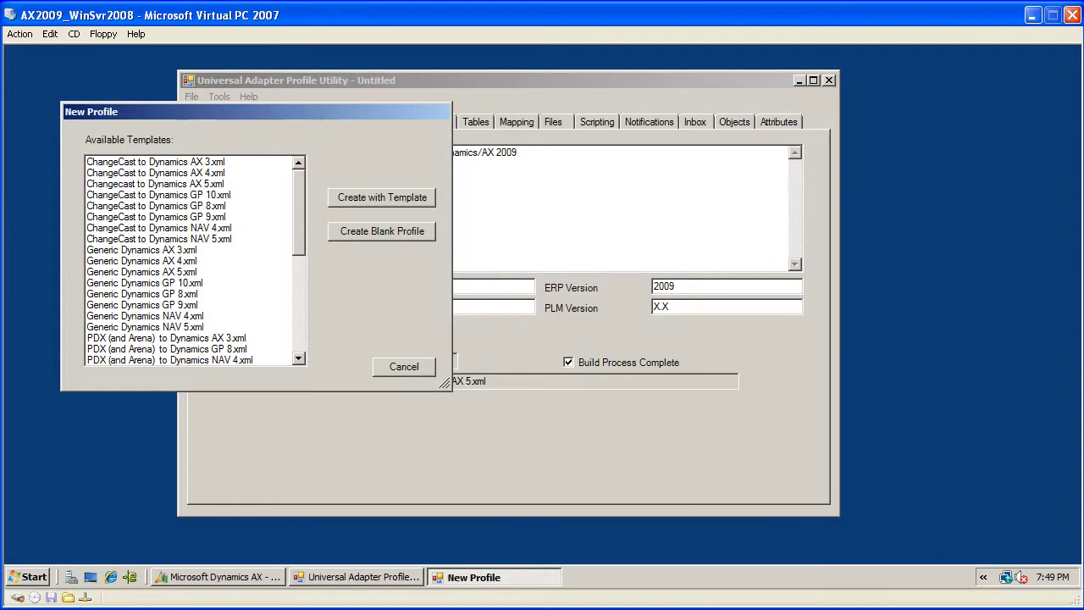
# - Cancel the New Profile dialog without creating a profile
pyautogui.click(404, 367)
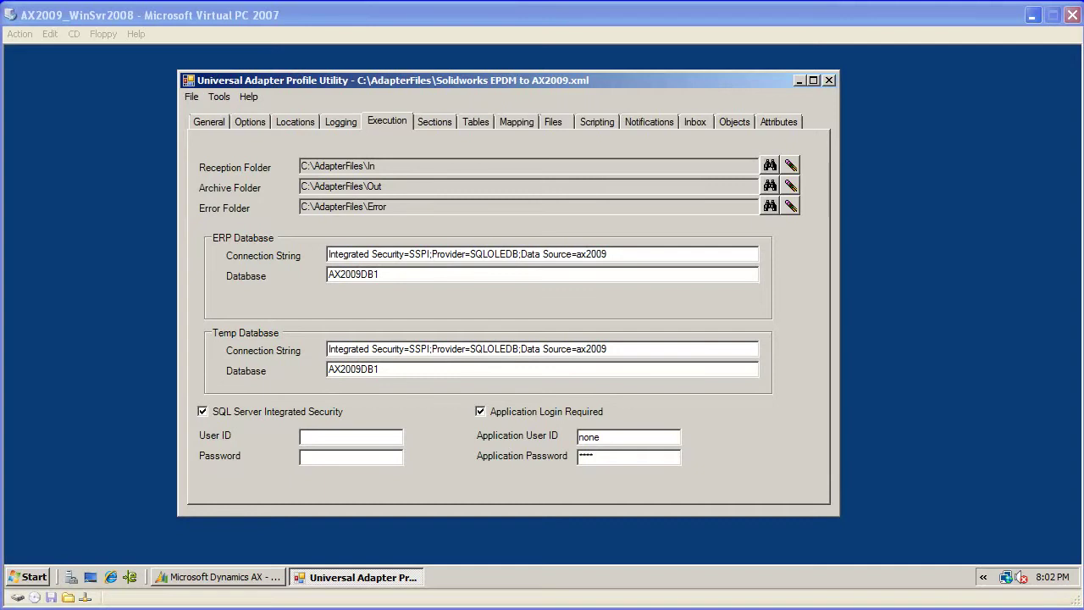
# - On the Mapping tab, set both Section and Table to ITEM
pyautogui.click(514, 123)
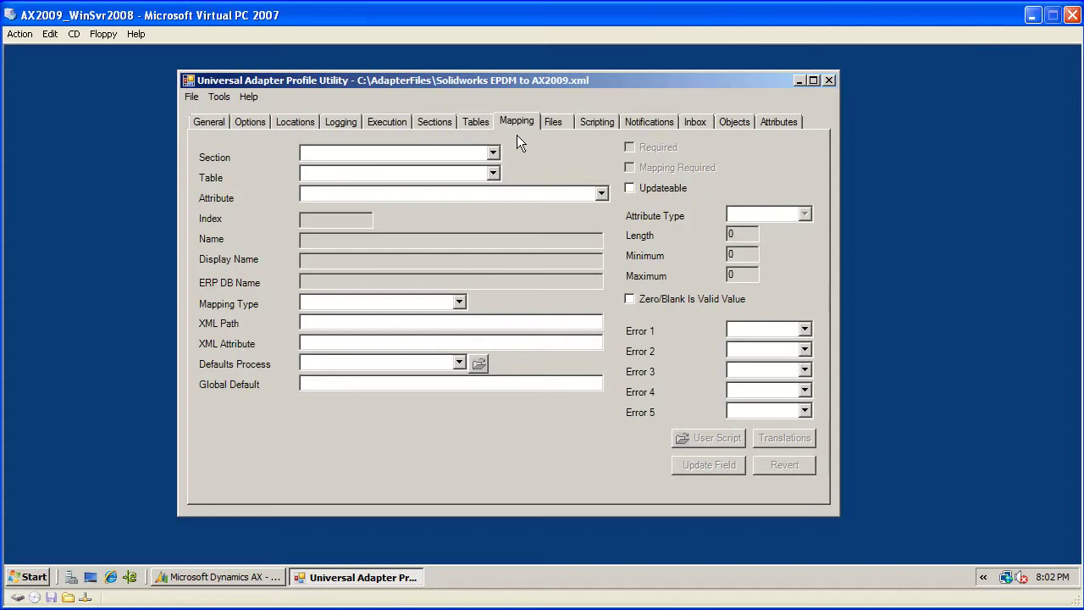
pyautogui.click(494, 153)
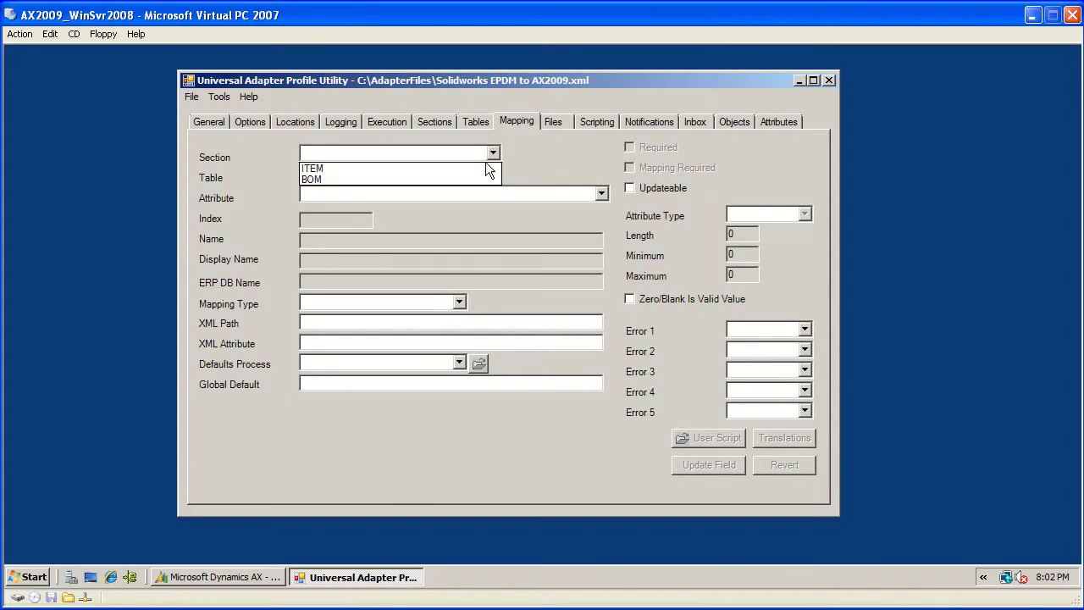
pyautogui.click(486, 165)
pyautogui.click(493, 173)
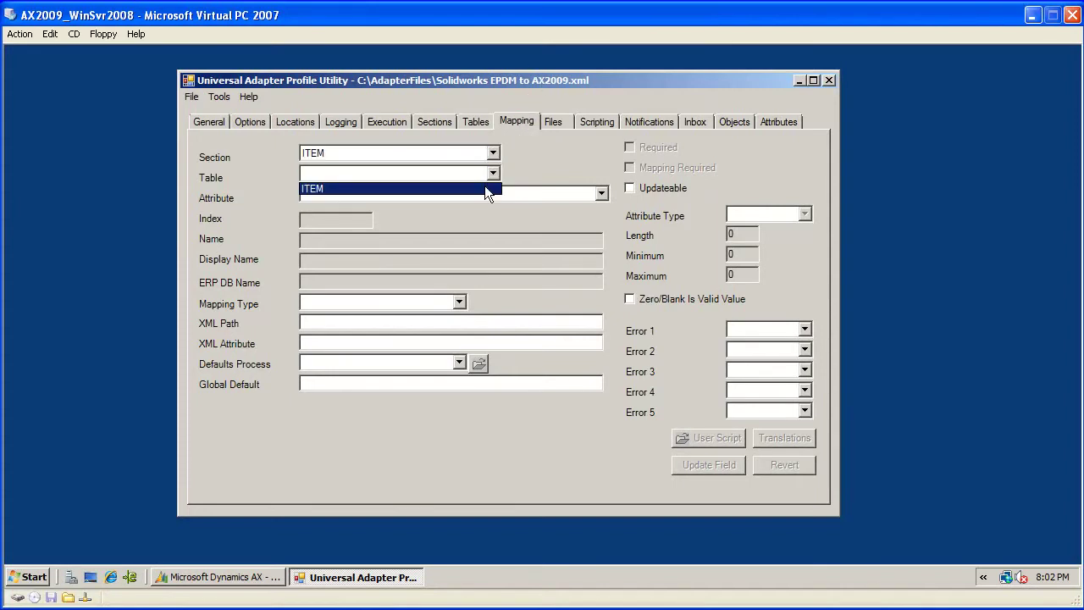
pyautogui.click(485, 188)
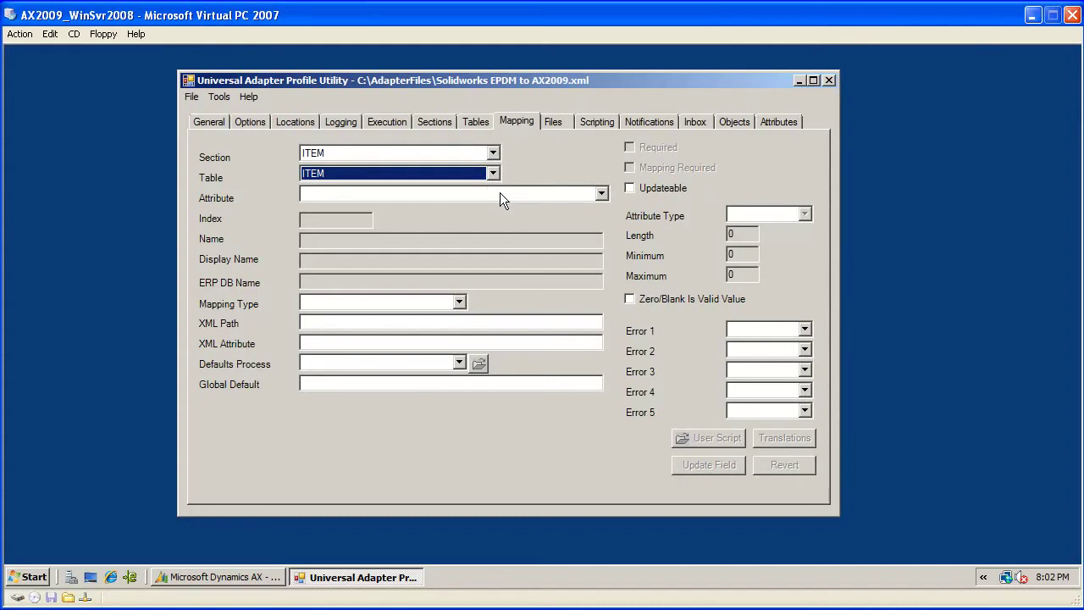
pyautogui.click(494, 153)
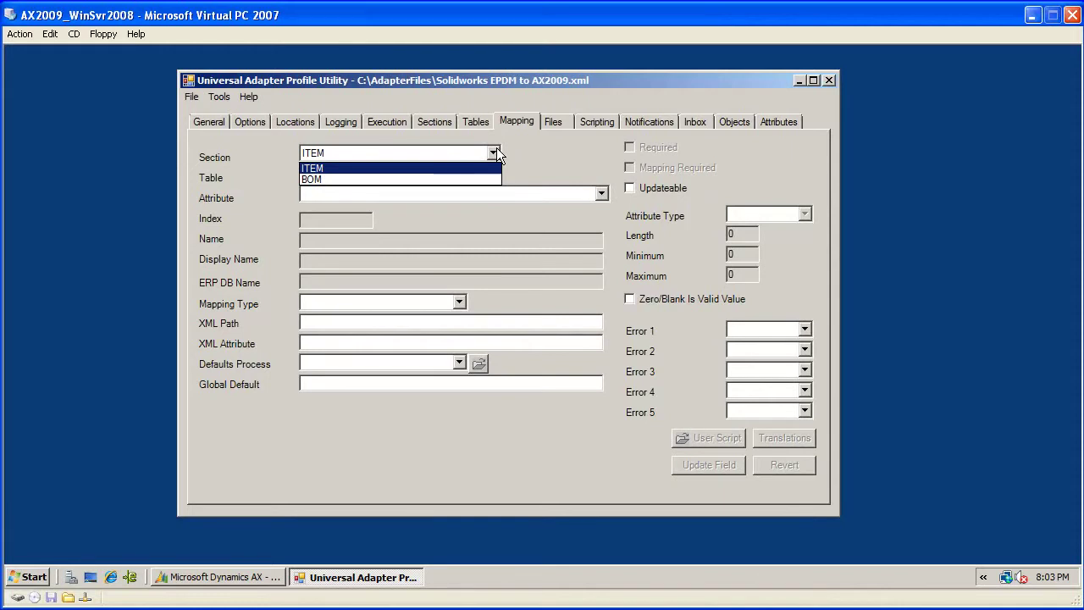
pyautogui.click(496, 149)
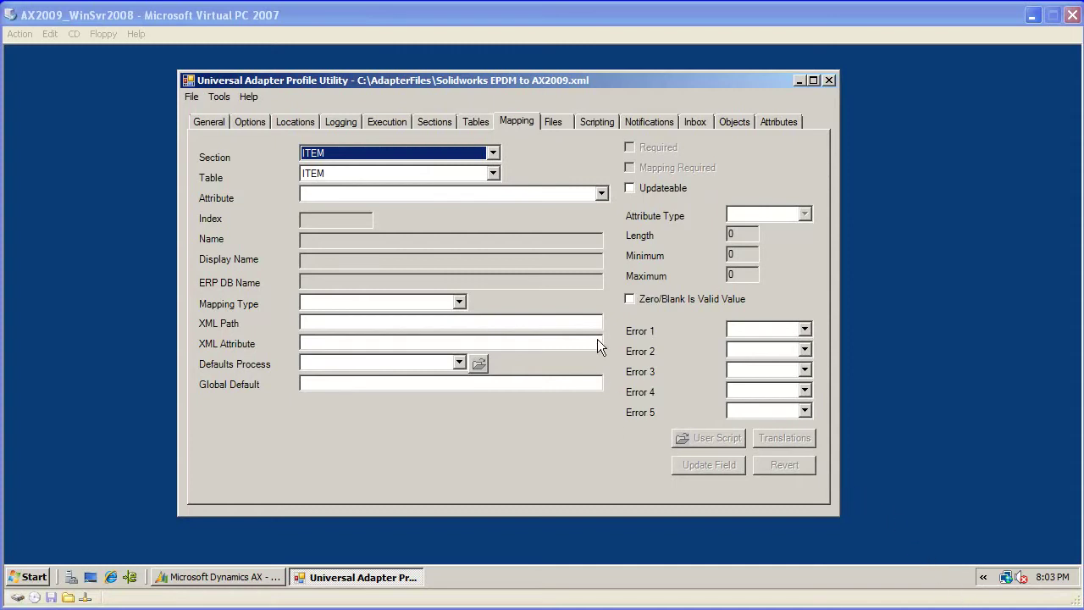
# - Browse the ITEM attribute list down to Search Name (20), then return to the top
pyautogui.click(602, 195)
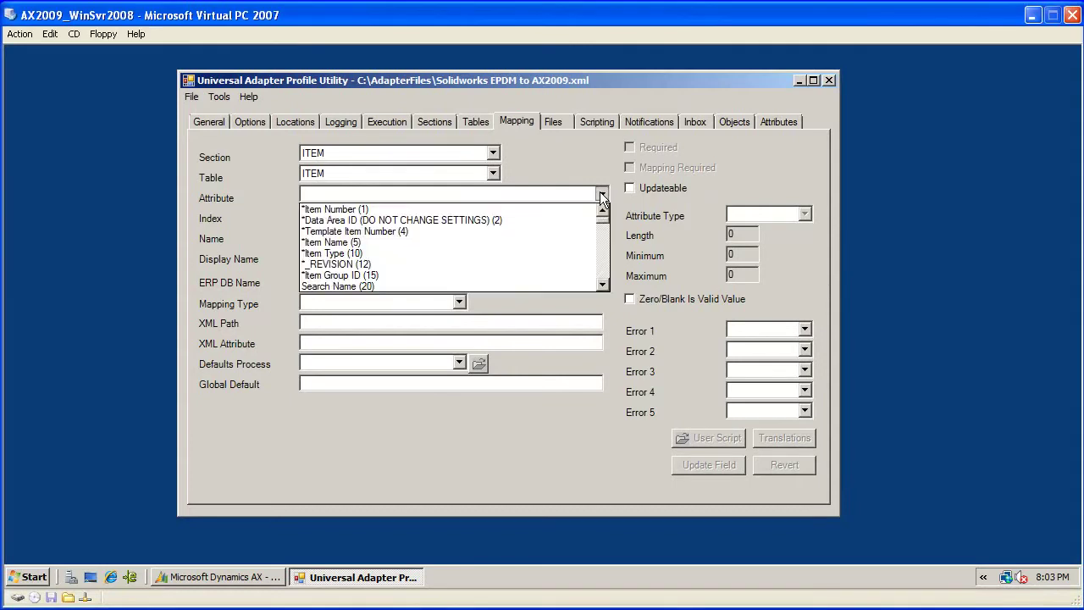
pyautogui.scroll(-2, 606, 227)
pyautogui.scroll(-13, 605, 227)
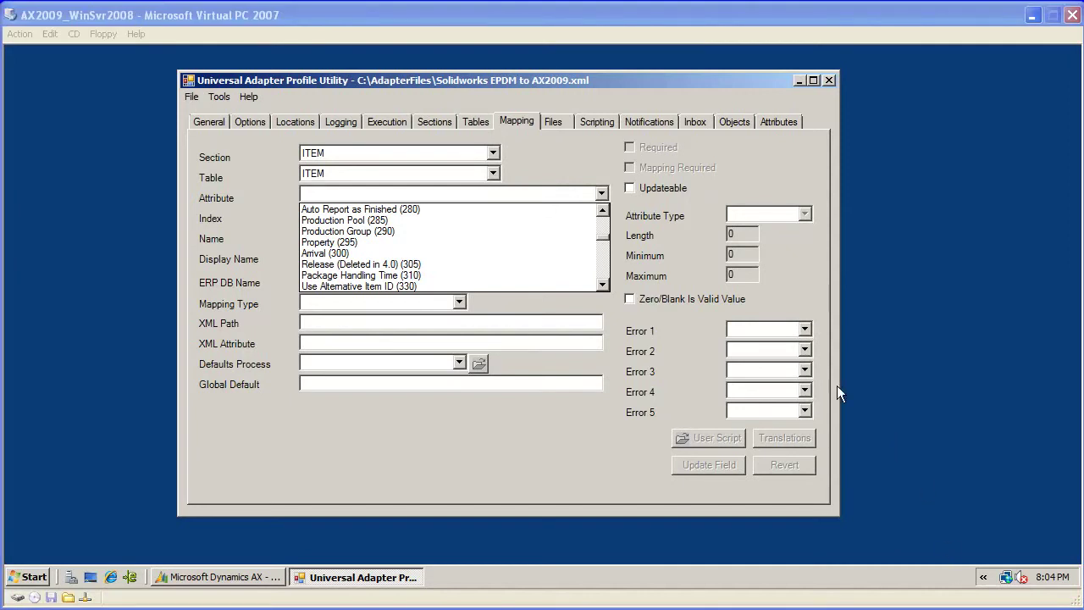
pyautogui.click(603, 236)
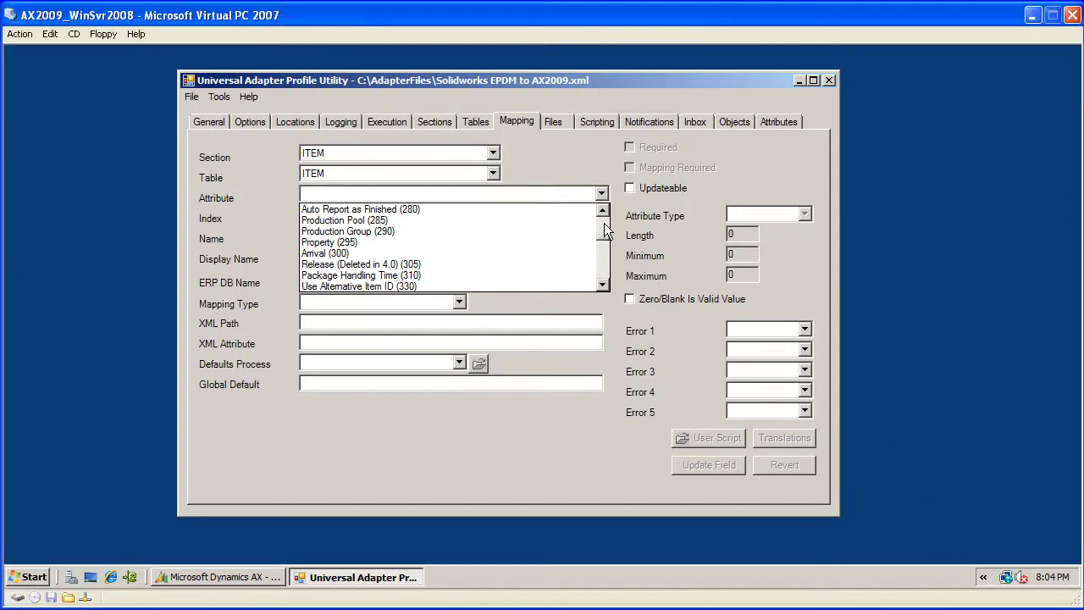
pyautogui.scroll(5, 608, 242)
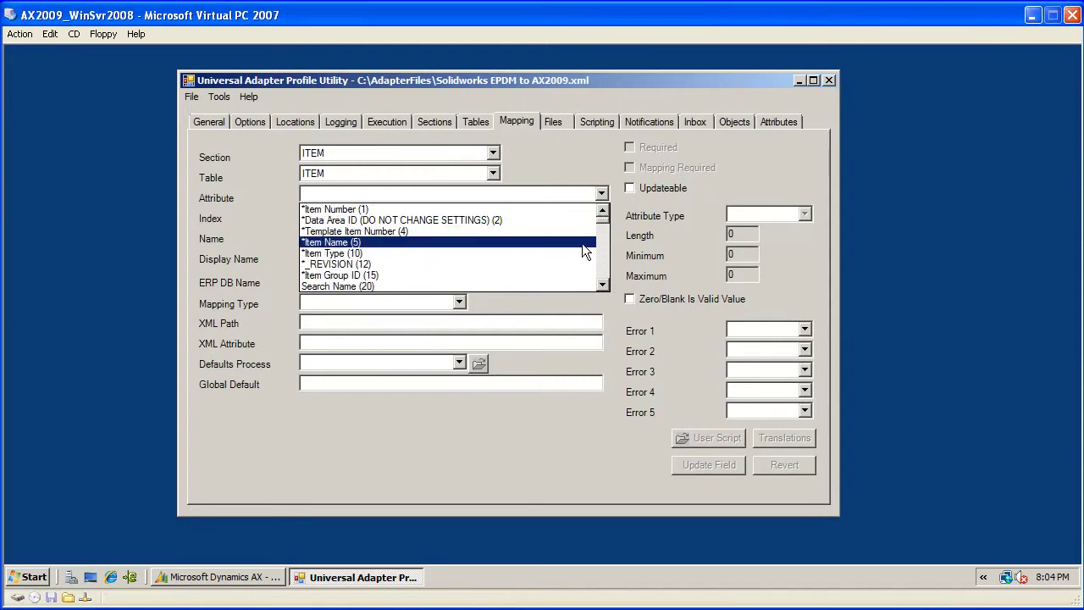
# - Select Item Name (5) as the attribute, then reopen the attribute list and scroll down
pyautogui.click(582, 243)
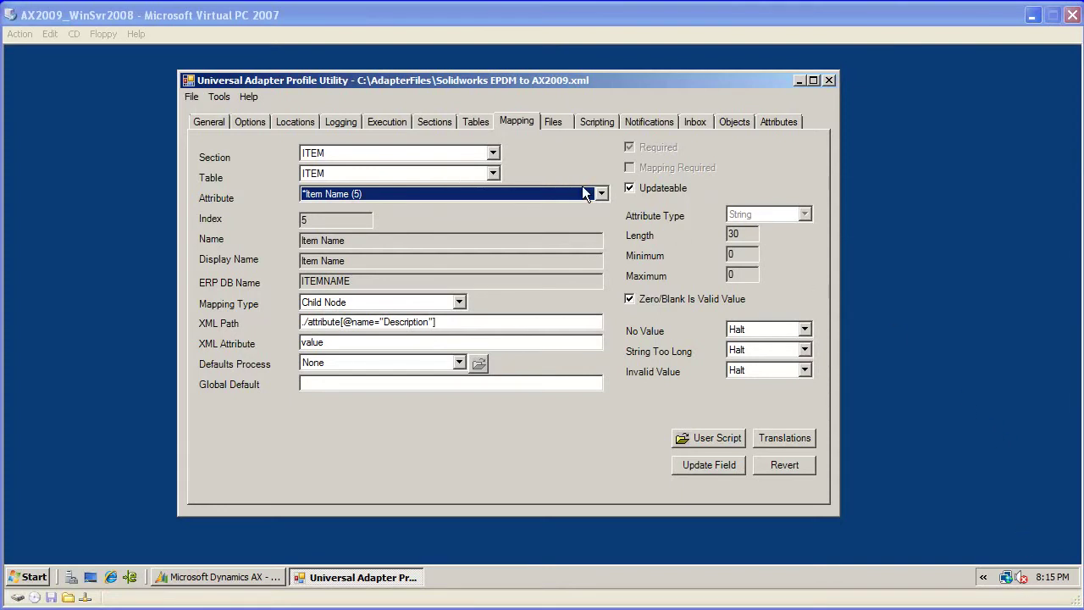
pyautogui.click(601, 194)
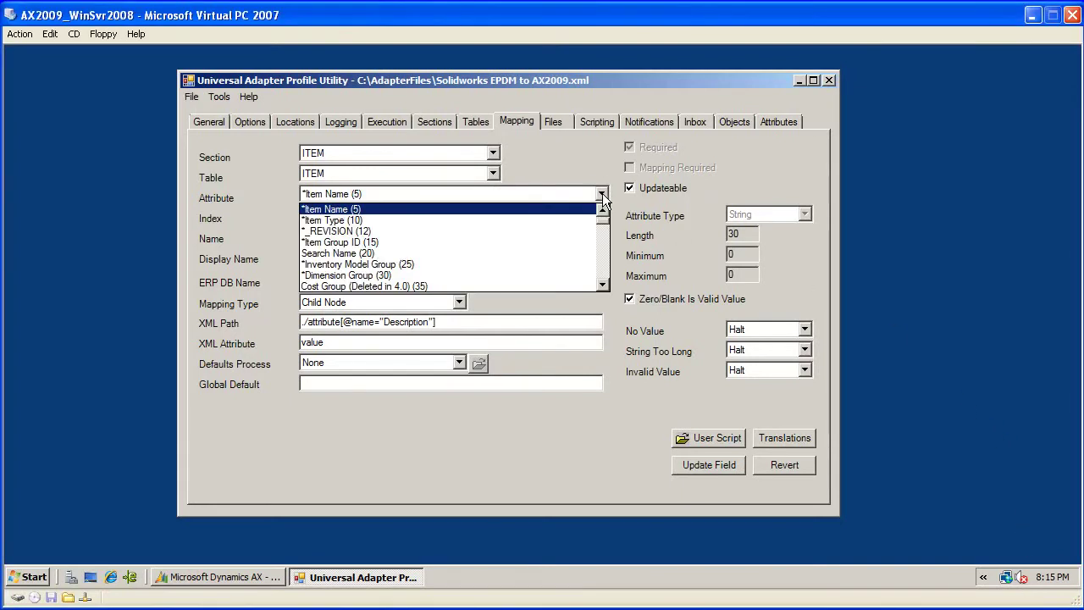
pyautogui.scroll(-8, 603, 198)
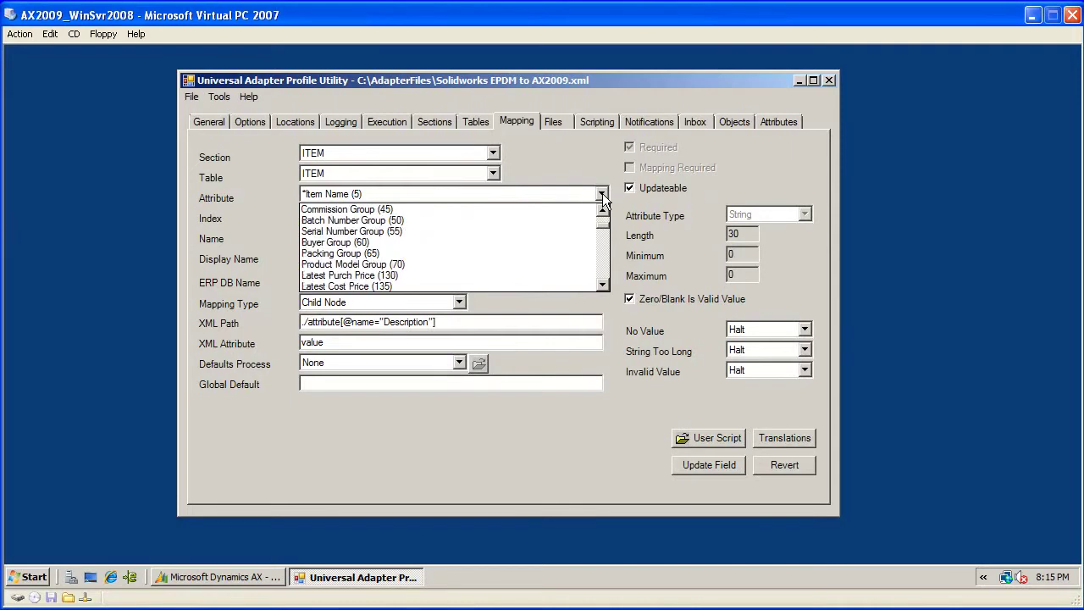
pyautogui.scroll(-8, 603, 197)
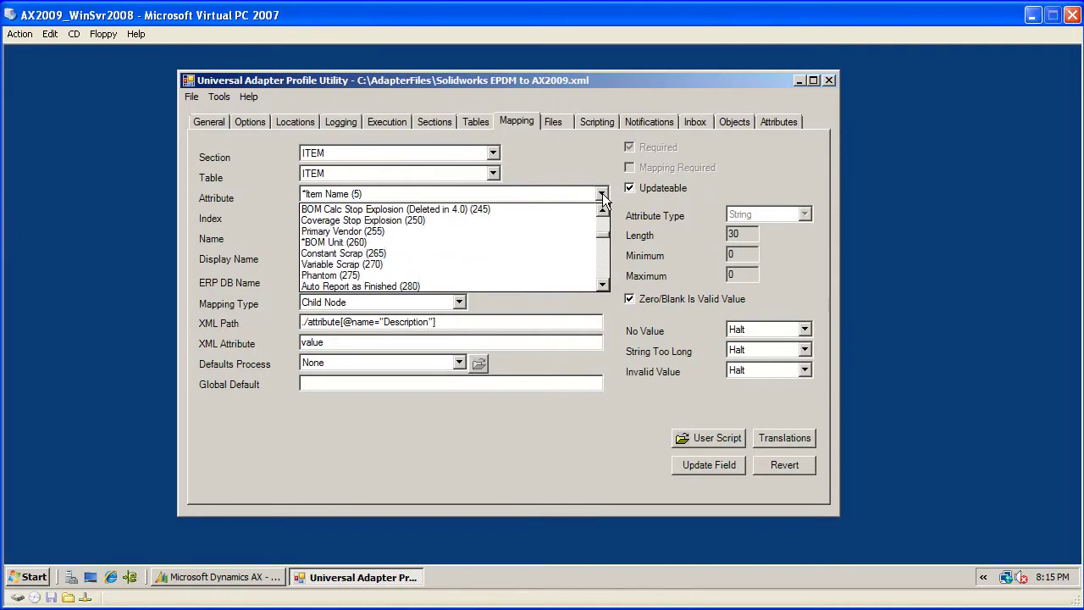
# - Load the BOM Unit (260) mapping from UOM and open its value translations
pyautogui.click(566, 243)
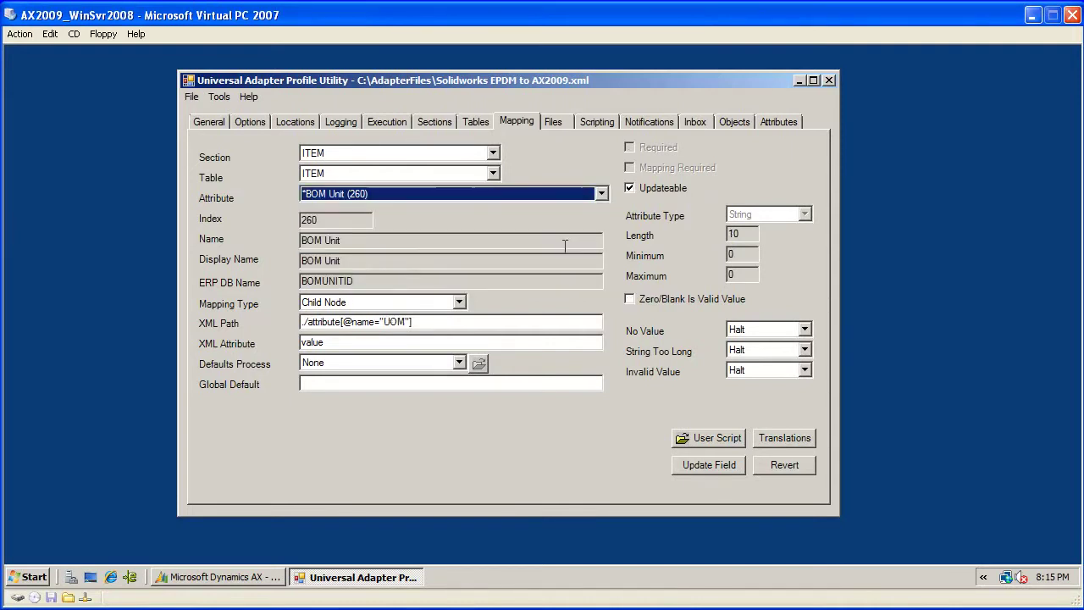
pyautogui.click(526, 382)
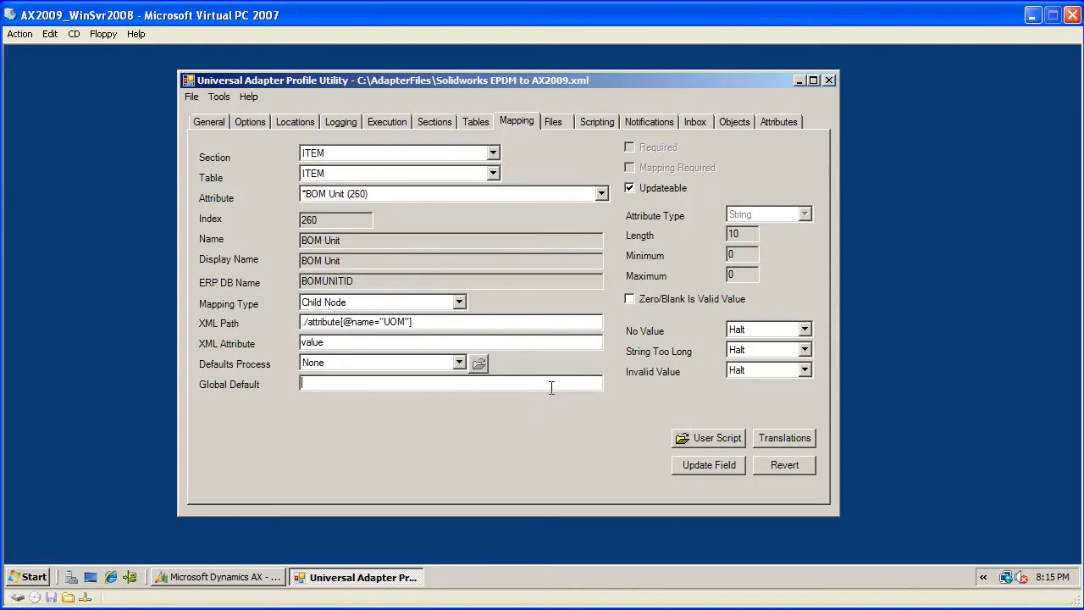
pyautogui.click(785, 438)
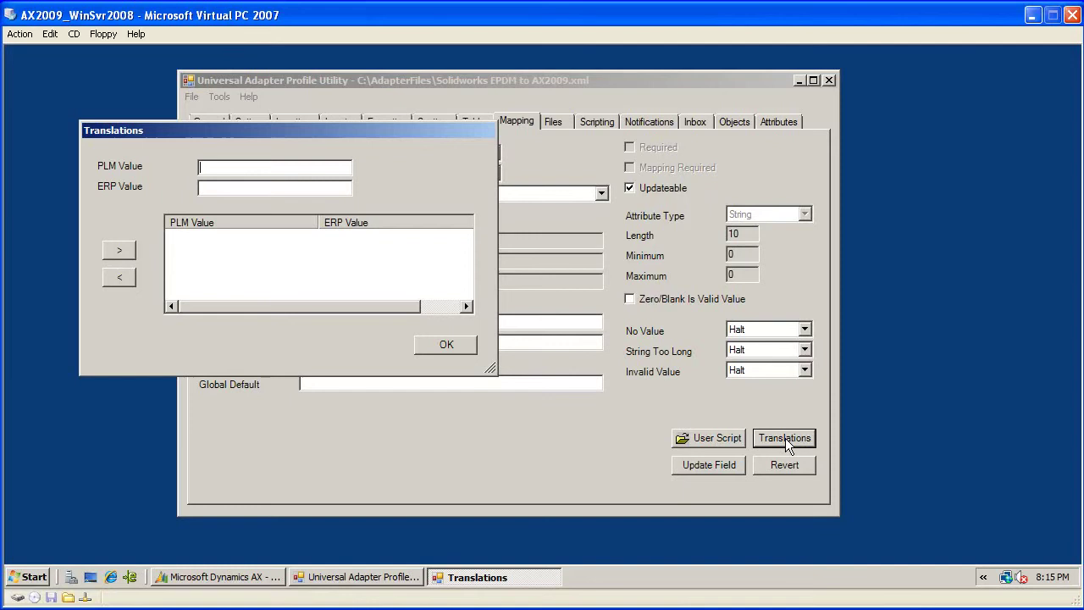
# - Add BOM Unit translations EACH → EA and OUNCES → OZ
pyautogui.write('EACH')
pyautogui.write('EA')
pyautogui.click(116, 248)
pyautogui.click(240, 166)
pyautogui.write('OU')
pyautogui.write('NCES')
pyautogui.write('O')
pyautogui.write('Z')
pyautogui.click(124, 254)
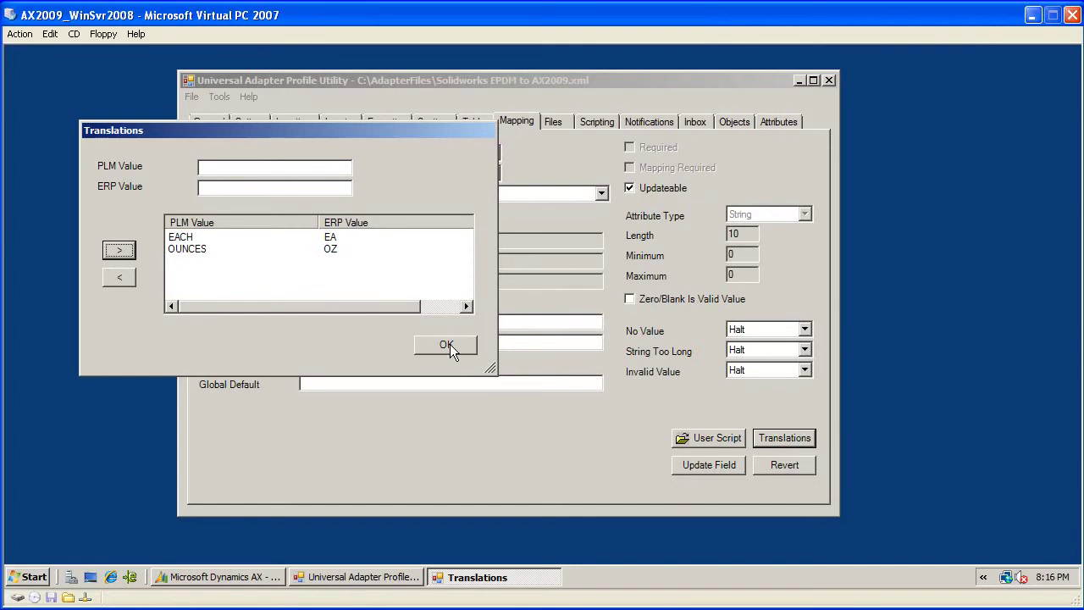
# - Confirm the EACH and OUNCES unit translations with OK
pyautogui.click(446, 344)
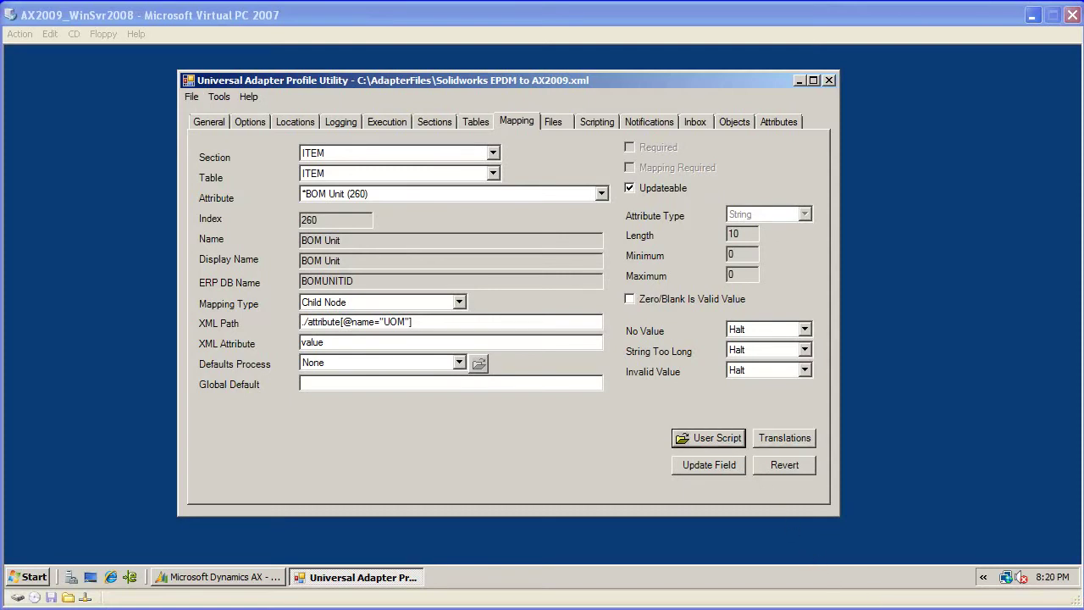
# - Give BOM Unit a user script interrupting items whose ITEMID starts with "D"
pyautogui.click(710, 441)
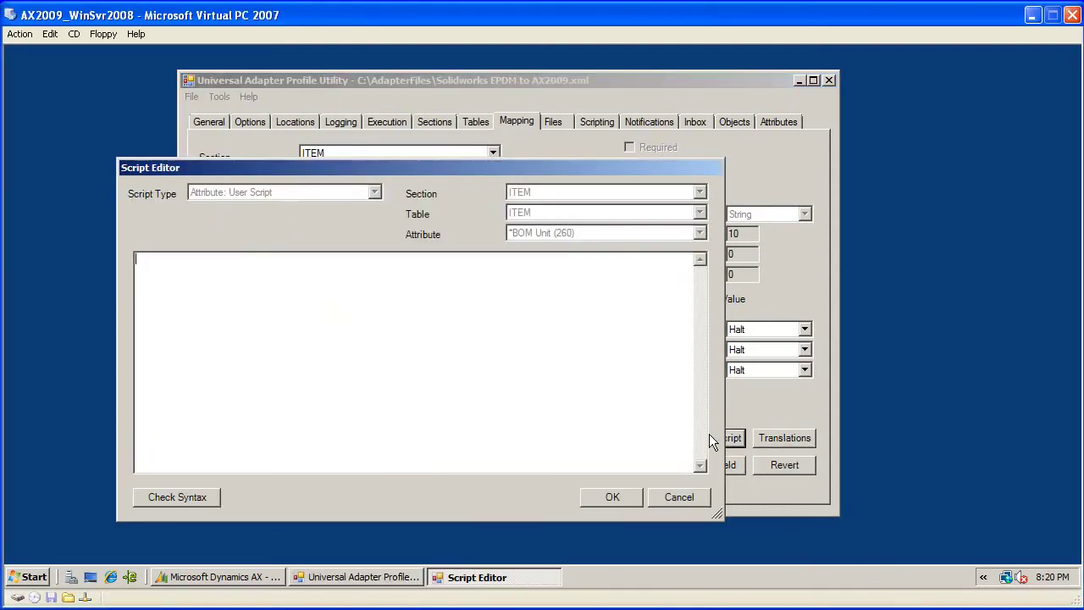
pyautogui.click(216, 367)
pyautogui.write('If left(profiletable.temprs("ITEMID").value, 1) = "D" then \tInterrupt = true End if')
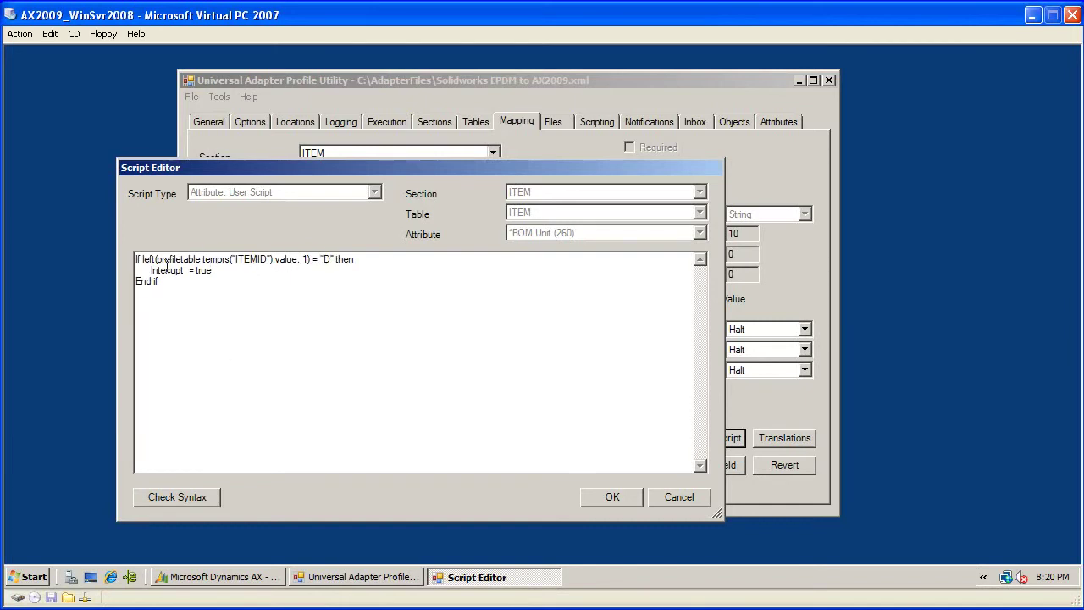
pyautogui.moveTo(157, 260); pyautogui.dragTo(195, 270)
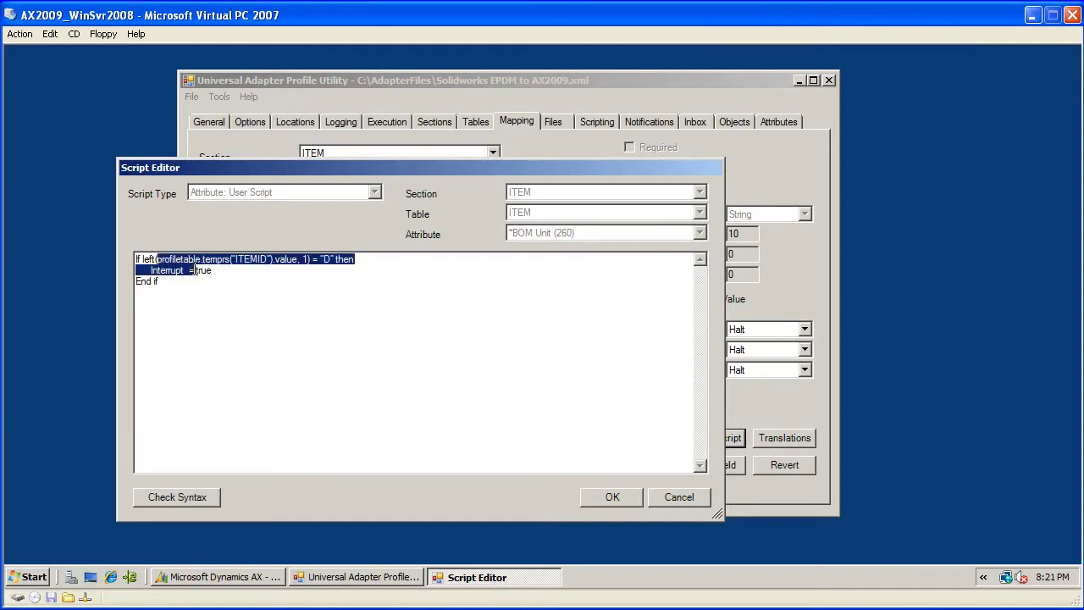
pyautogui.click(169, 260)
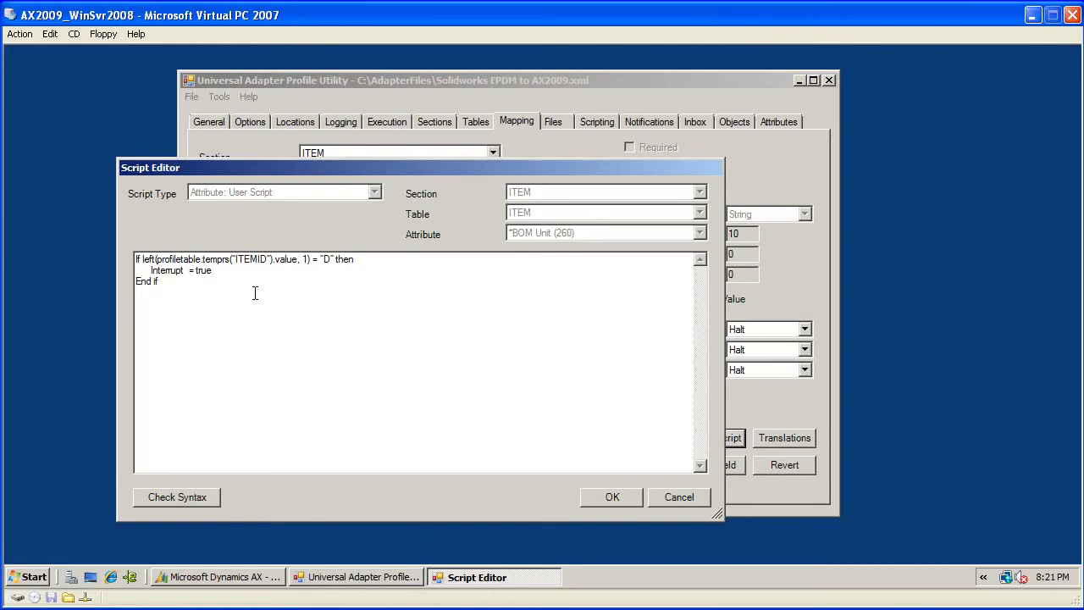
pyautogui.click(613, 497)
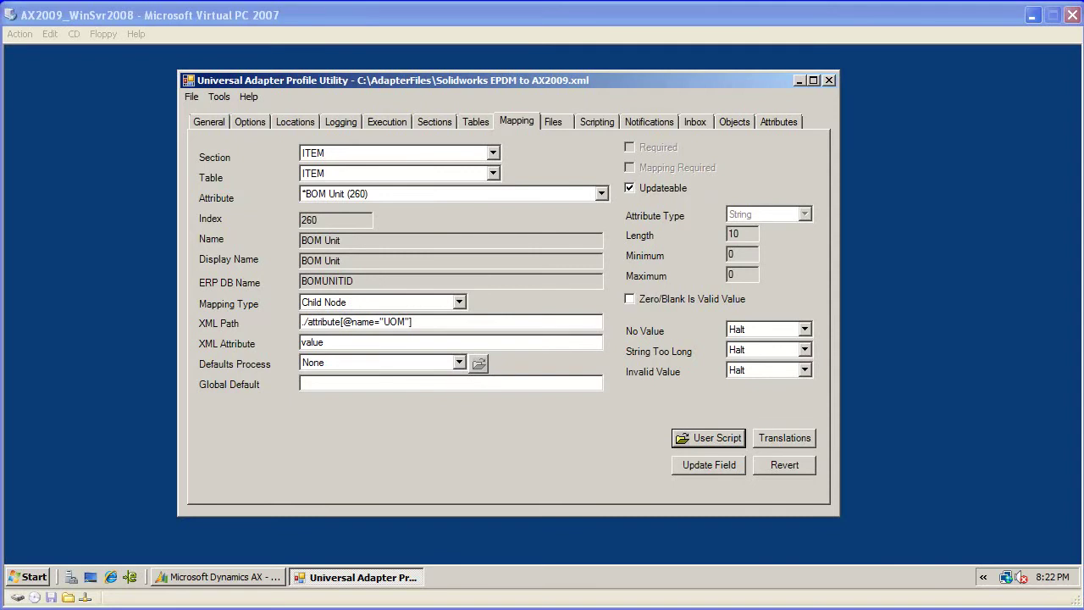
# - On the Logging tab, enter the administrator e-mail and the adapter return e-mail addresses
pyautogui.click(345, 121)
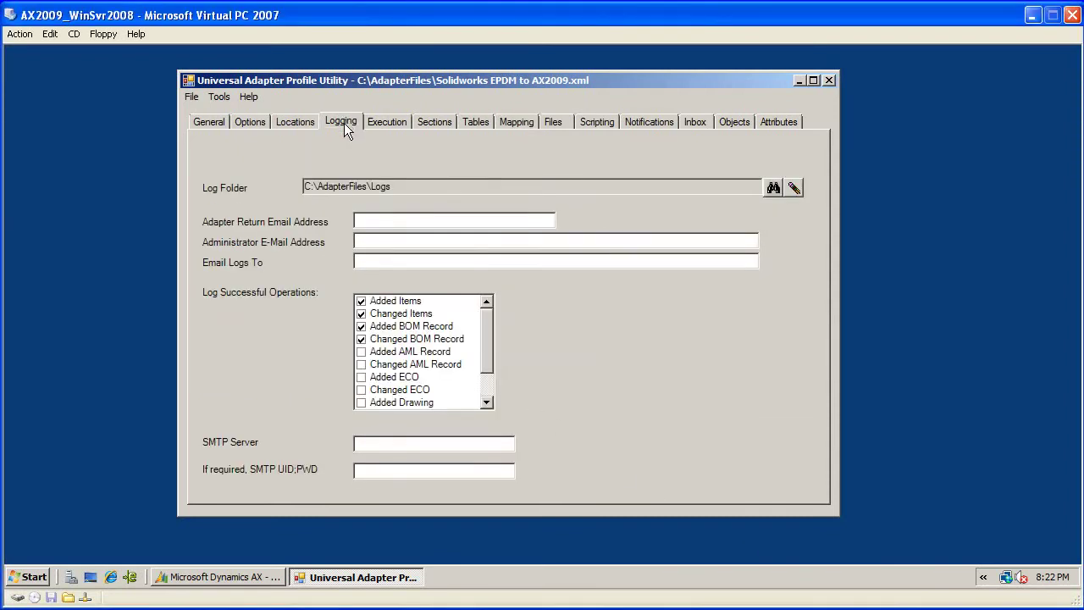
pyautogui.click(376, 241)
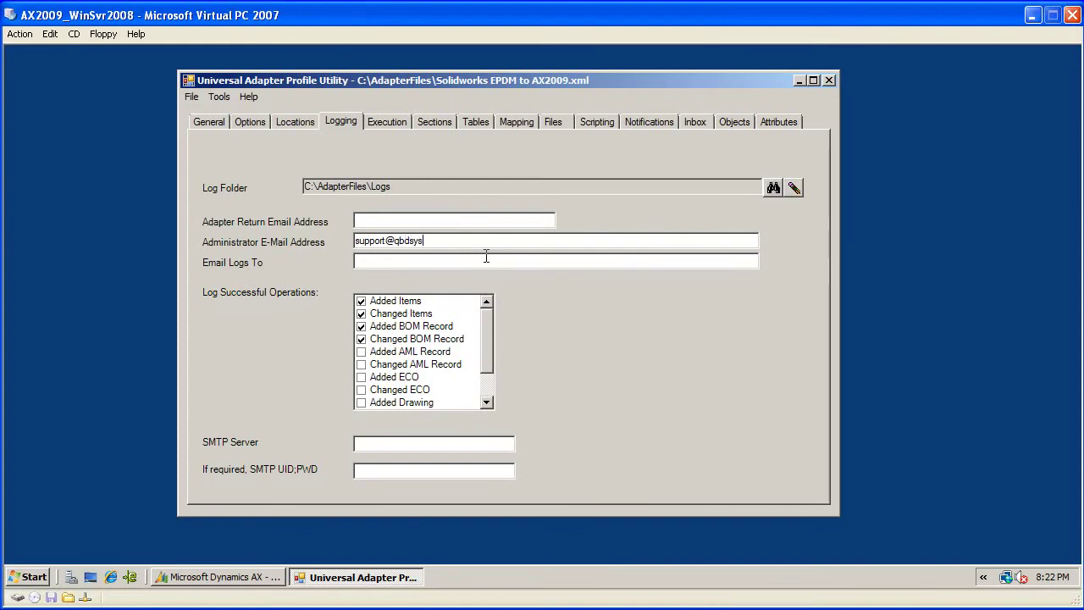
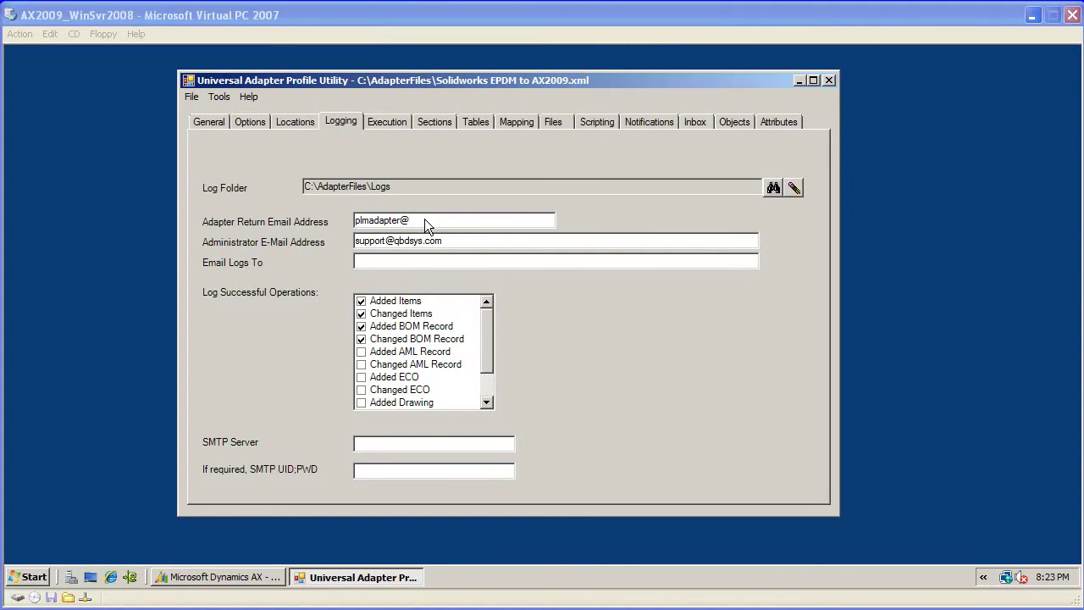
pyautogui.click(429, 220)
pyautogui.write('qbdsys.com')
# - Add an Item Field Updated notification on Inventory Model Group that e-mails the recipient's address
pyautogui.click(647, 122)
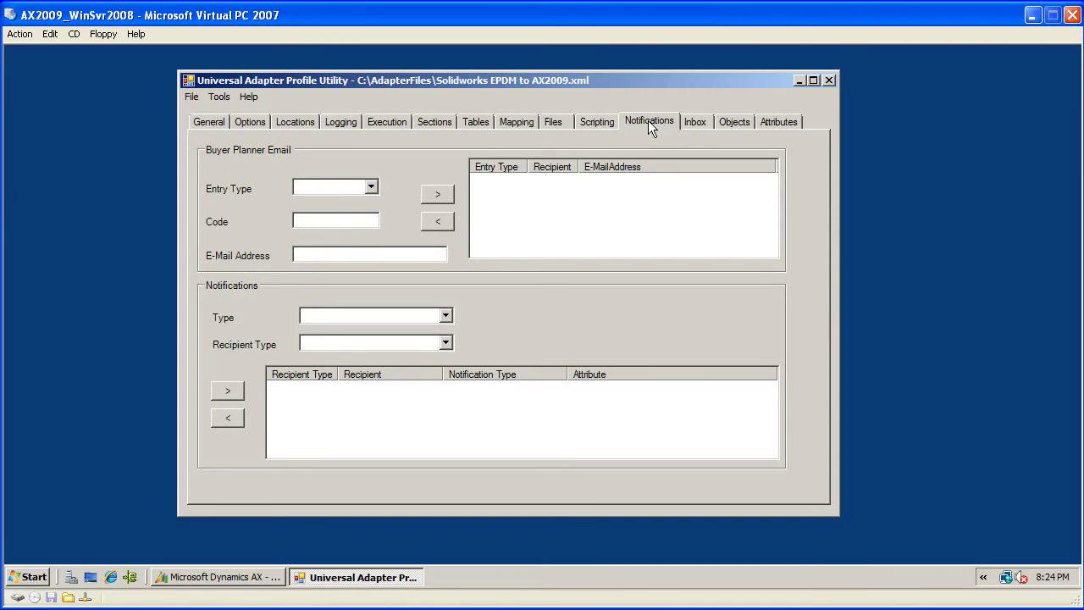
pyautogui.click(446, 318)
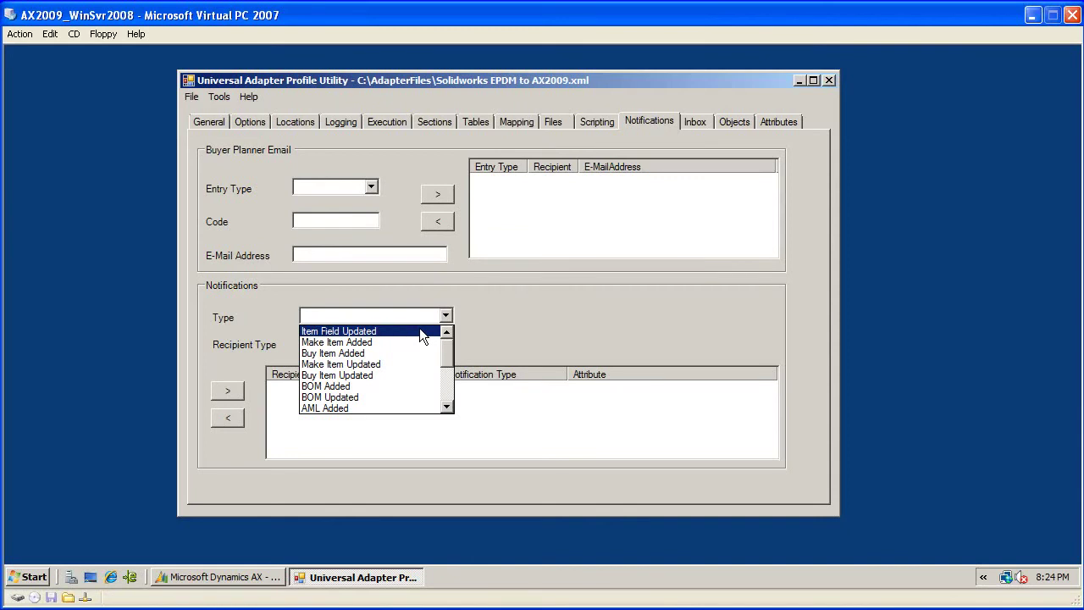
pyautogui.click(422, 331)
pyautogui.click(772, 317)
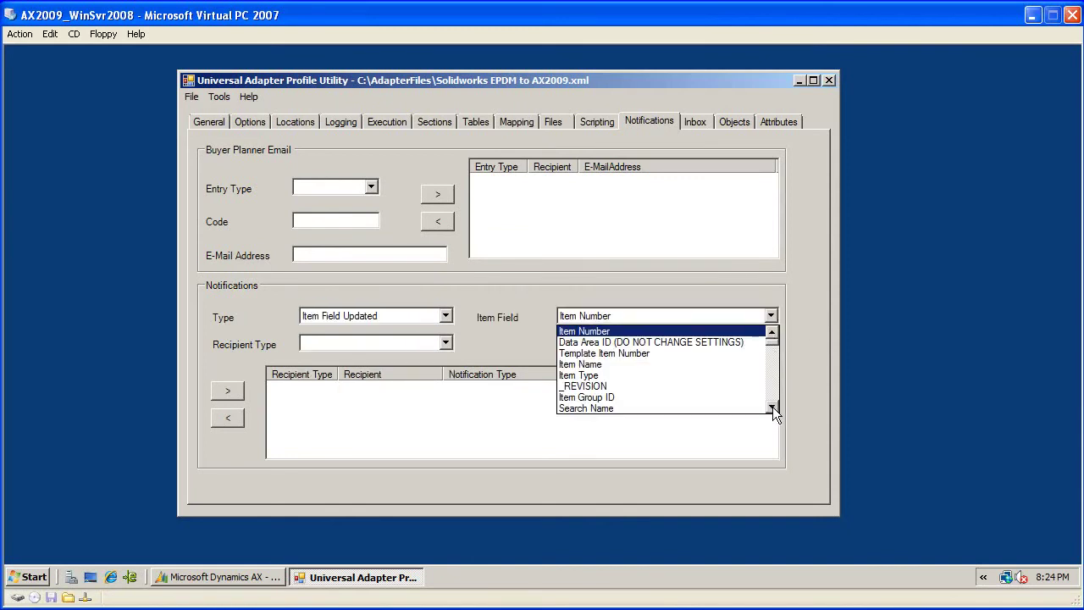
pyautogui.scroll(-1, 772, 407)
pyautogui.click(734, 387)
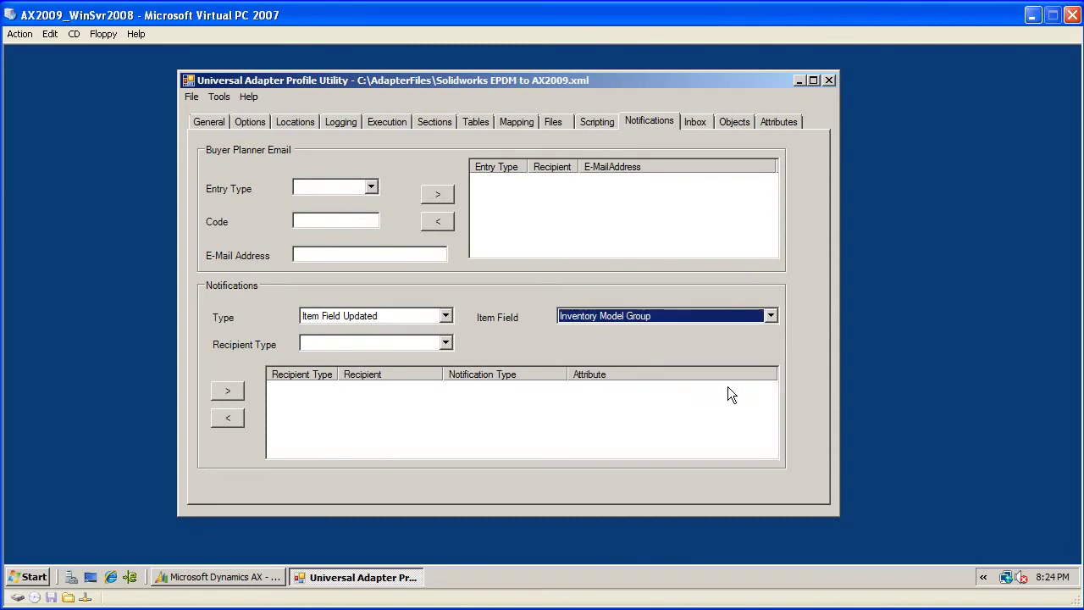
pyautogui.click(445, 344)
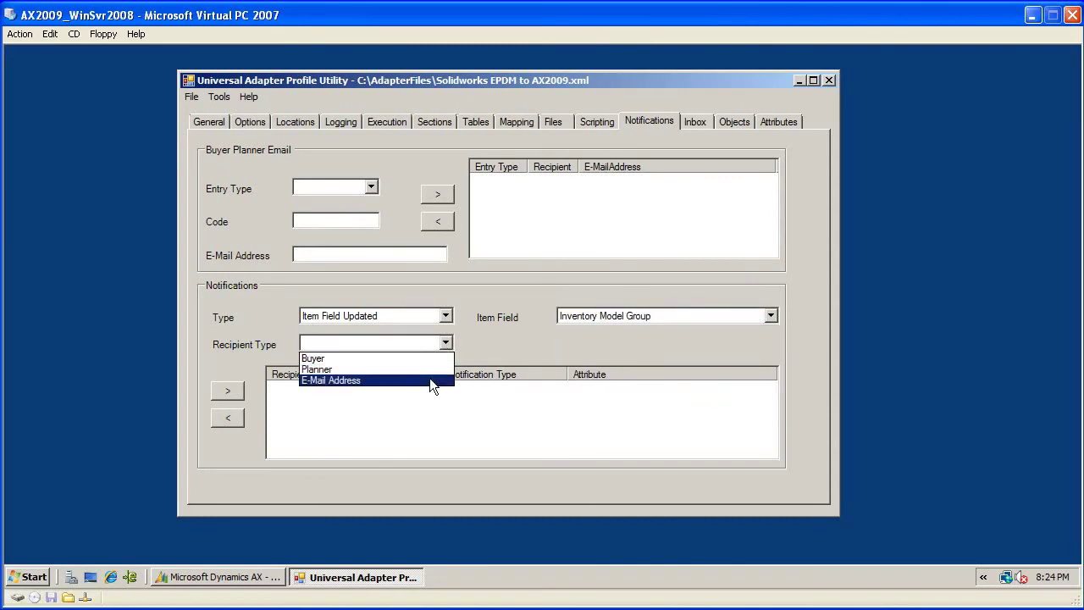
pyautogui.click(429, 379)
pyautogui.click(576, 344)
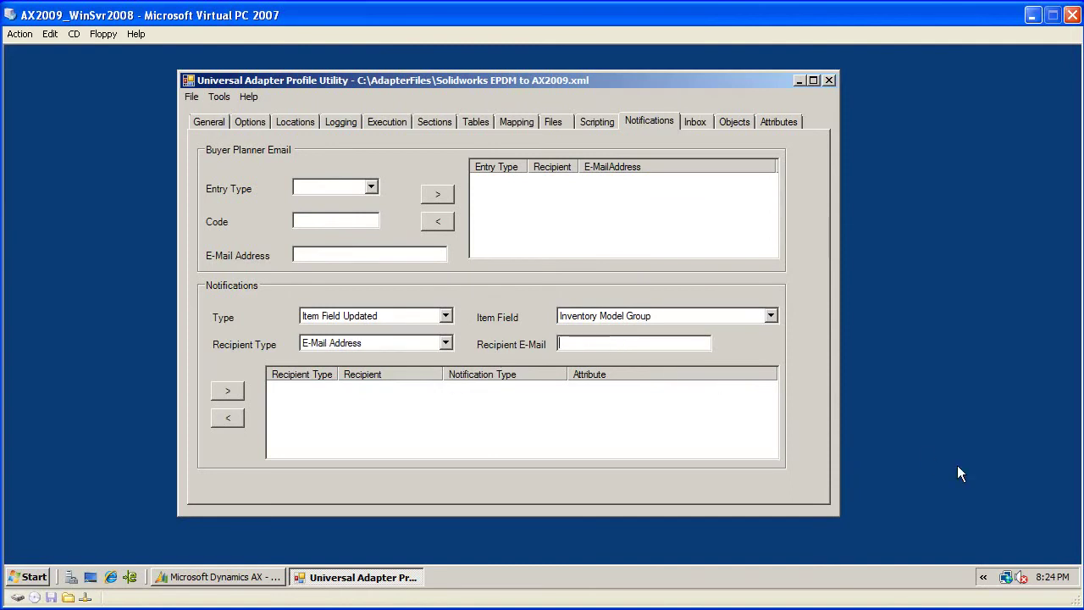
pyautogui.click(234, 393)
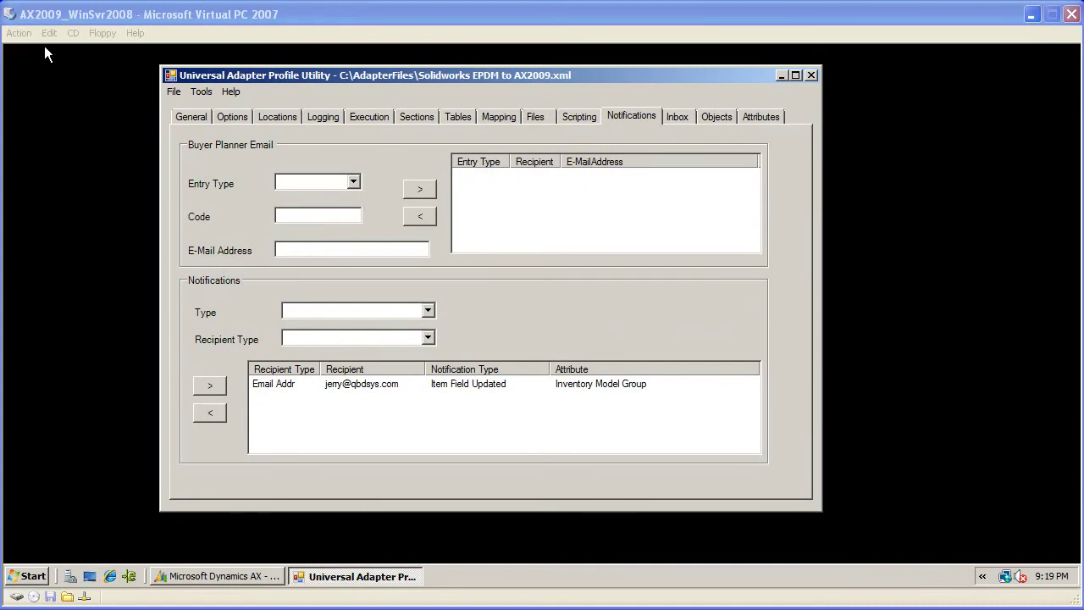
# - Save the Solidworks EPDM to AX2009.xml profile via File > Save
pyautogui.click(173, 92)
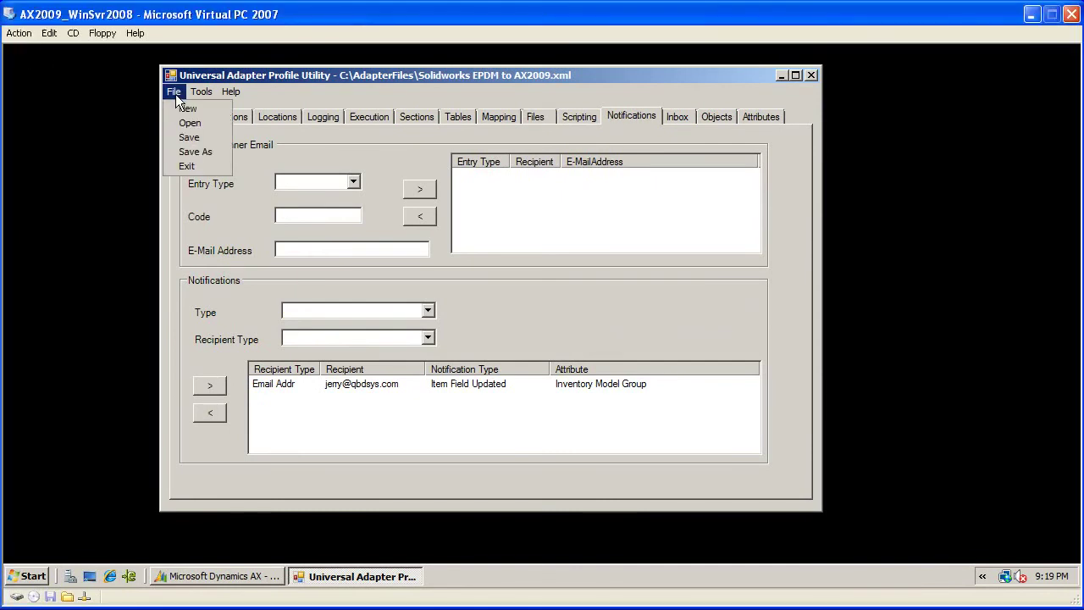
pyautogui.click(188, 137)
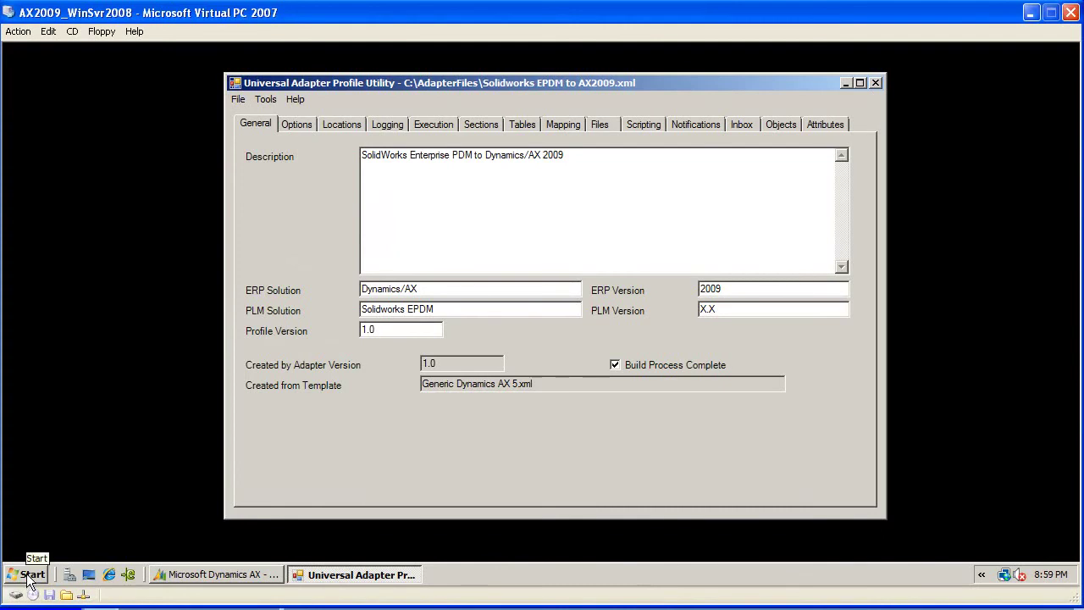
# - Launch the Runtime Module from the Start menu and accept the Solidworks EPDM to AX2009.xml profile
pyautogui.click(28, 578)
pyautogui.click(100, 197)
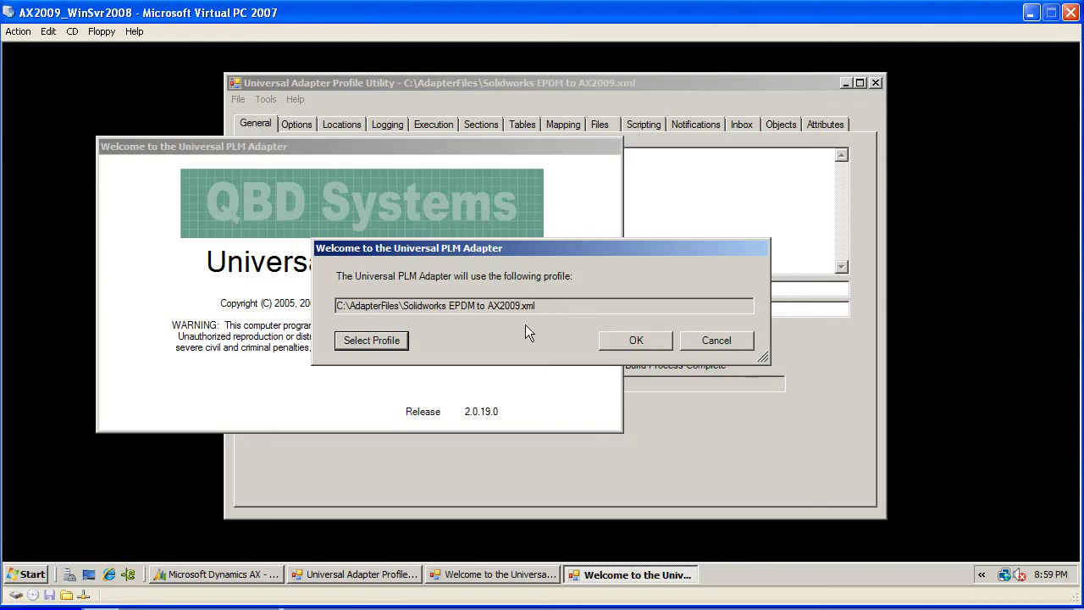
pyautogui.click(636, 341)
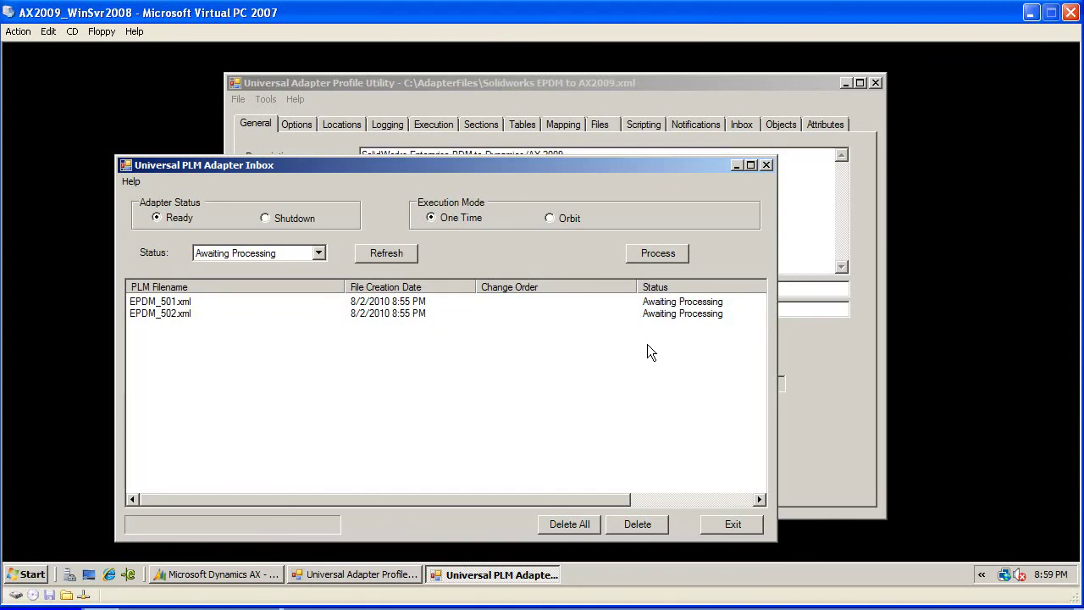
# - Process EPDM_501.xml and EPDM_502.xml, then check the inbox Status filter list
pyautogui.click(658, 256)
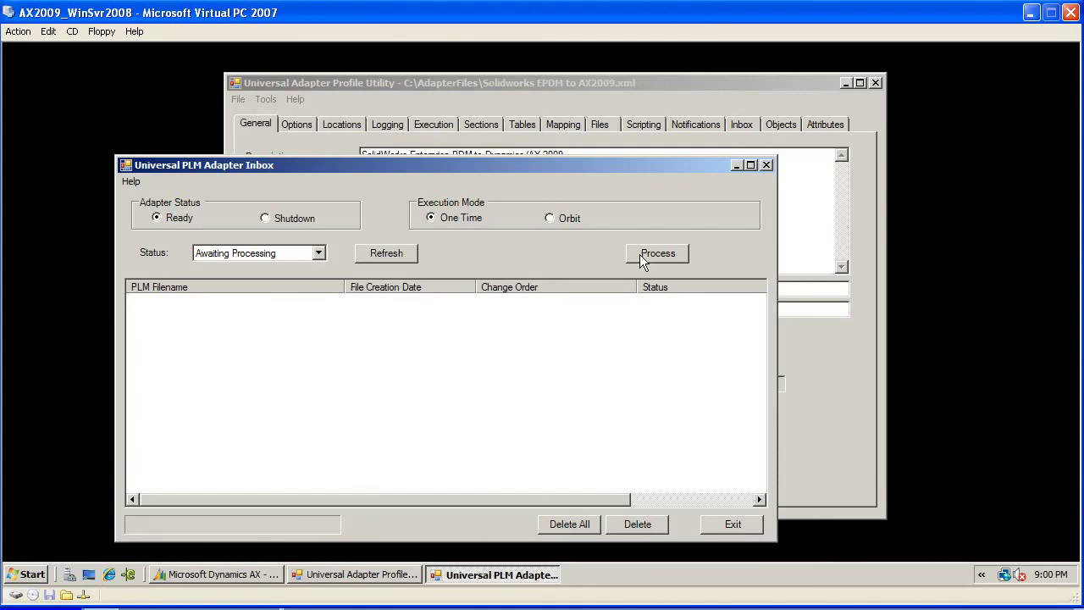
pyautogui.click(316, 253)
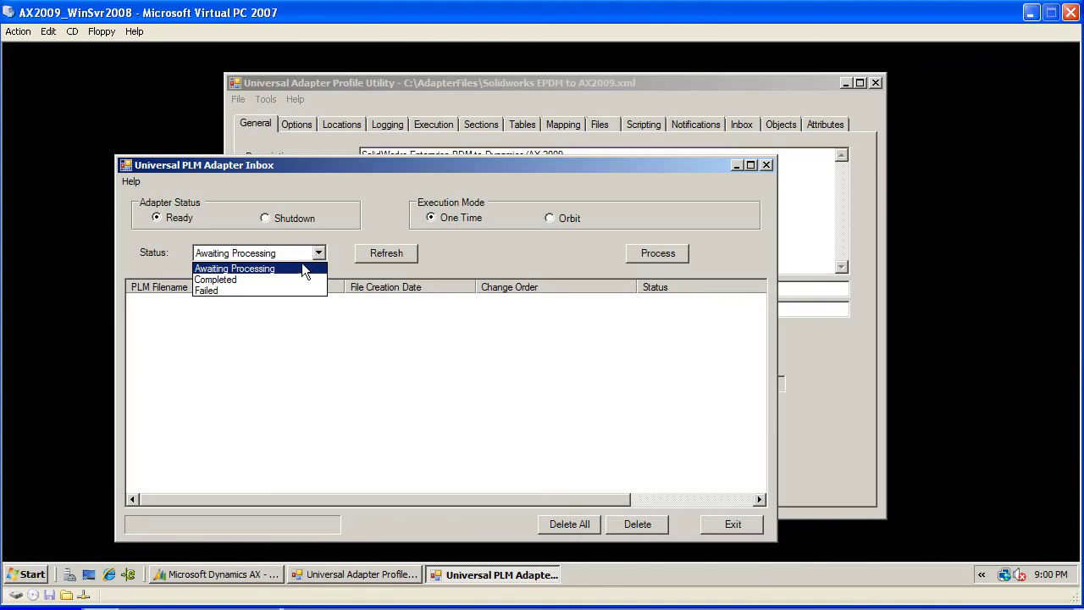
pyautogui.click(297, 278)
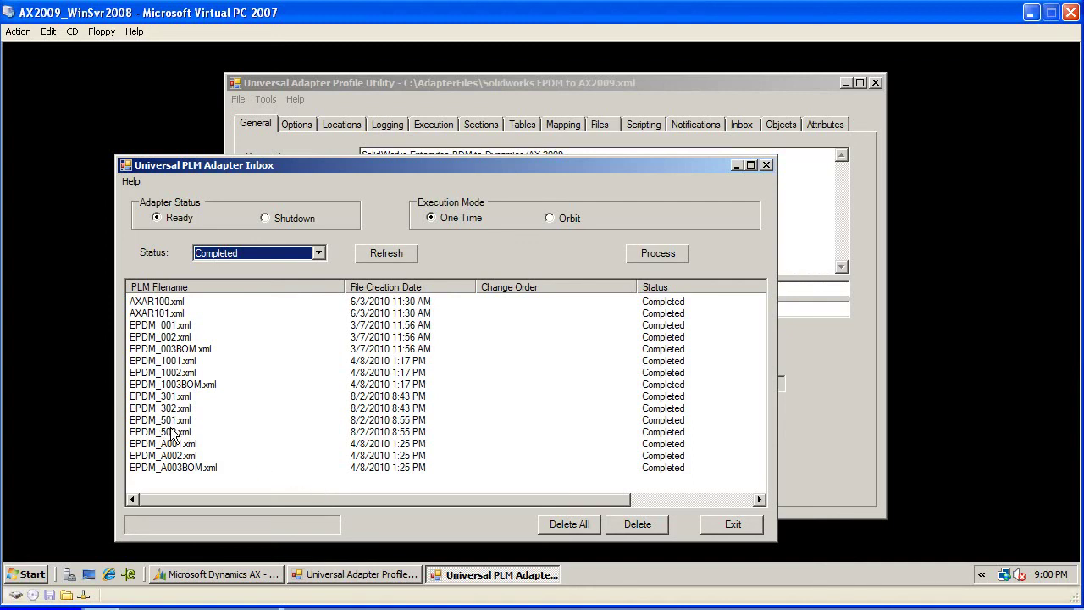
pyautogui.click(317, 254)
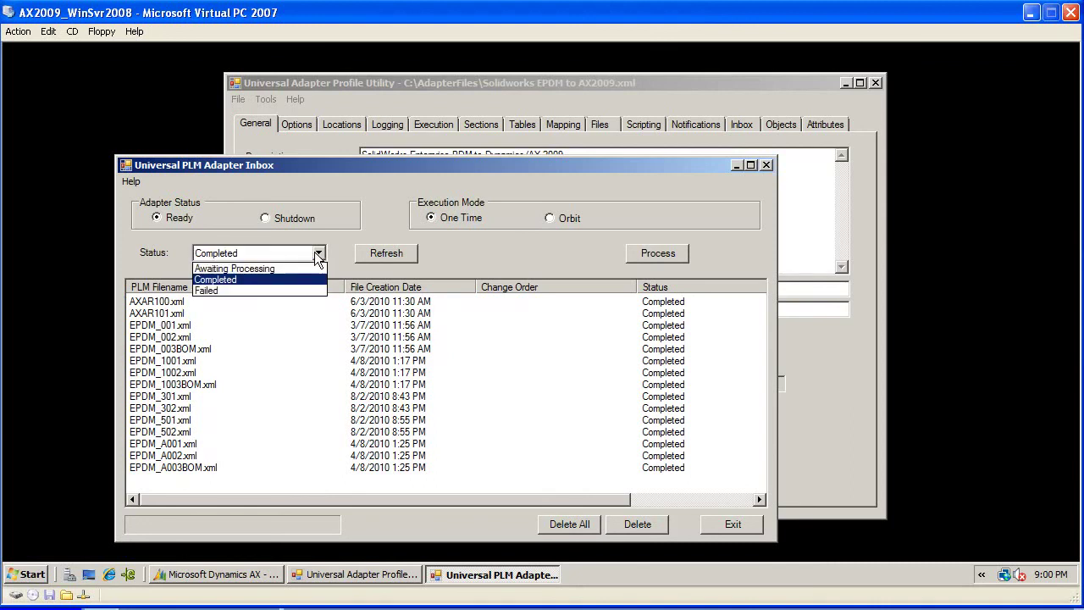
pyautogui.click(282, 290)
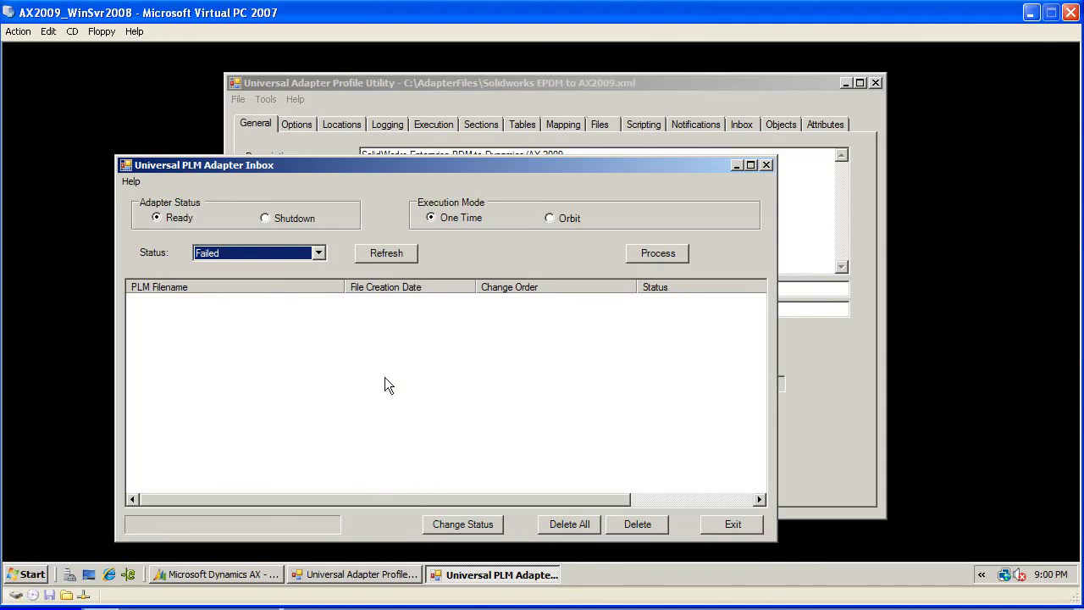
pyautogui.click(318, 253)
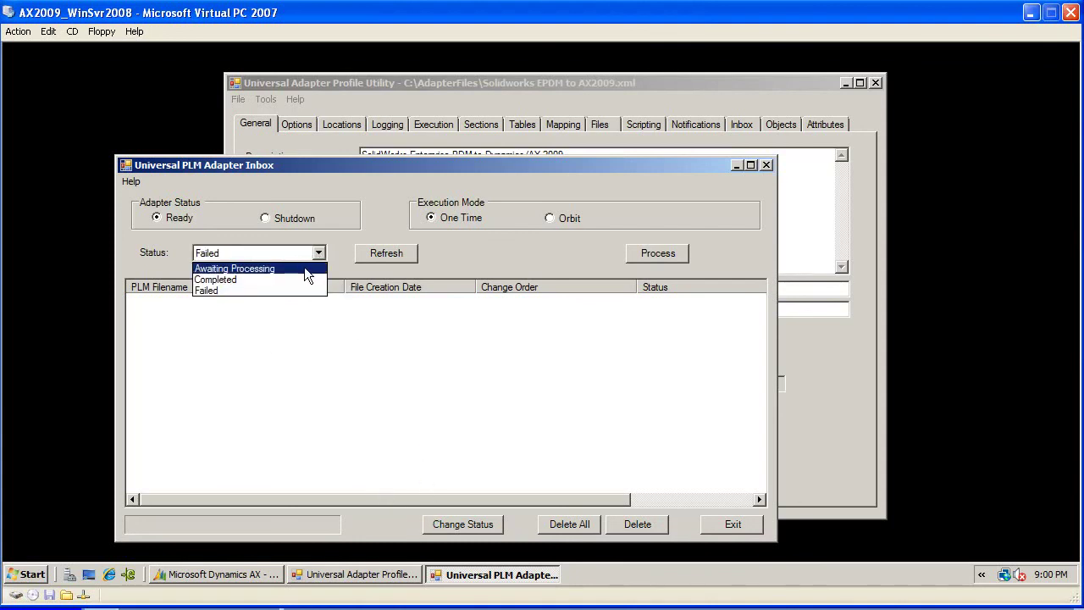
pyautogui.click(304, 267)
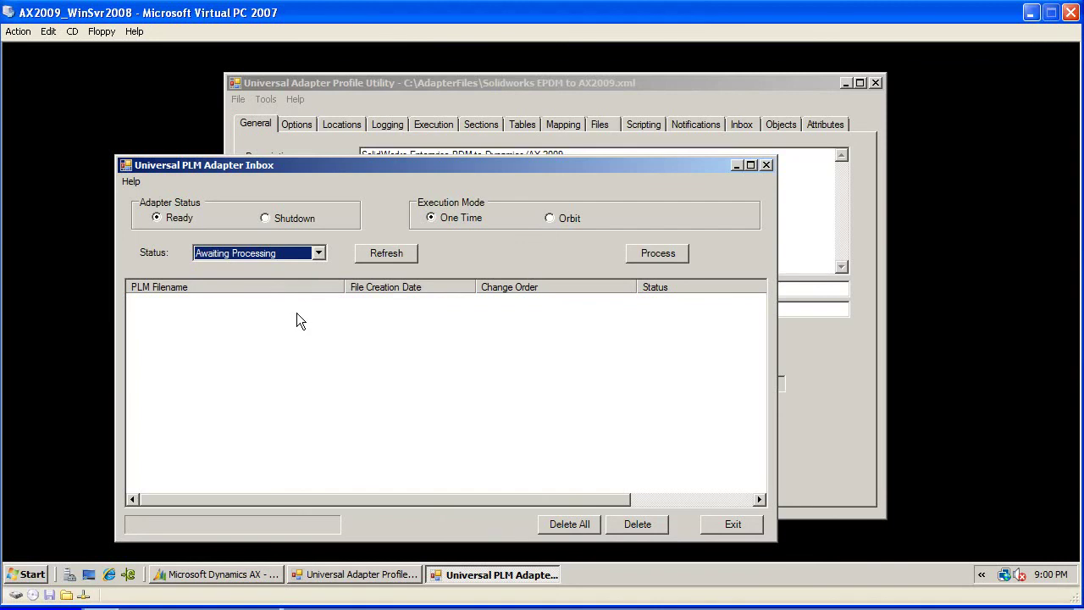